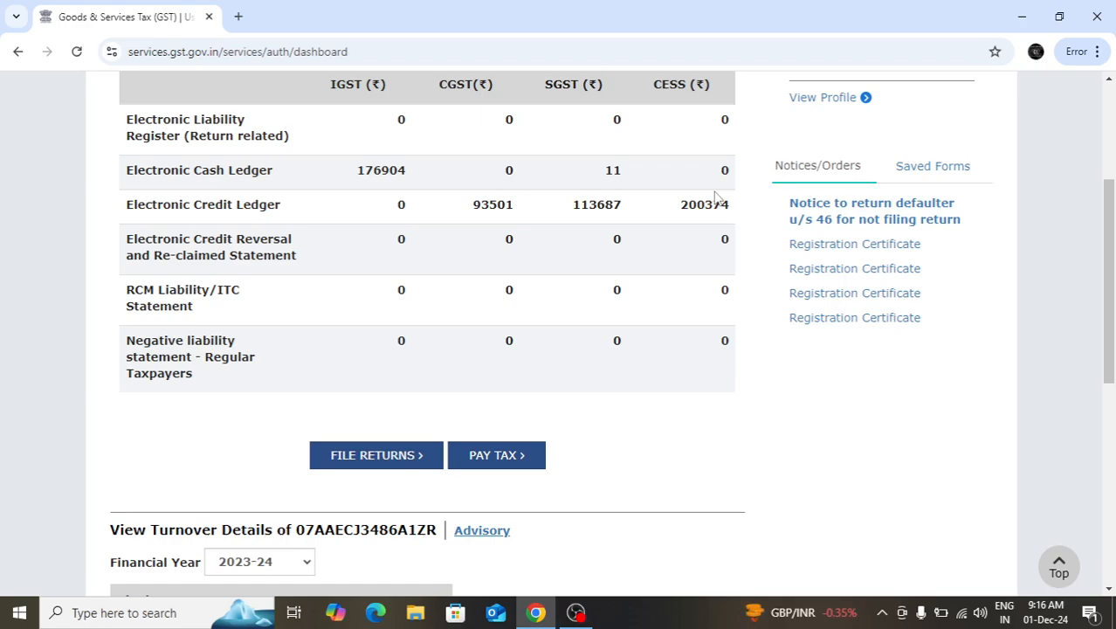
# - Open the Electronic Cash Ledger and start filing GST PMT-09 for transfer of amount within the same GSTIN
pyautogui.scroll(2, 716, 197)
pyautogui.moveTo(207, 168)
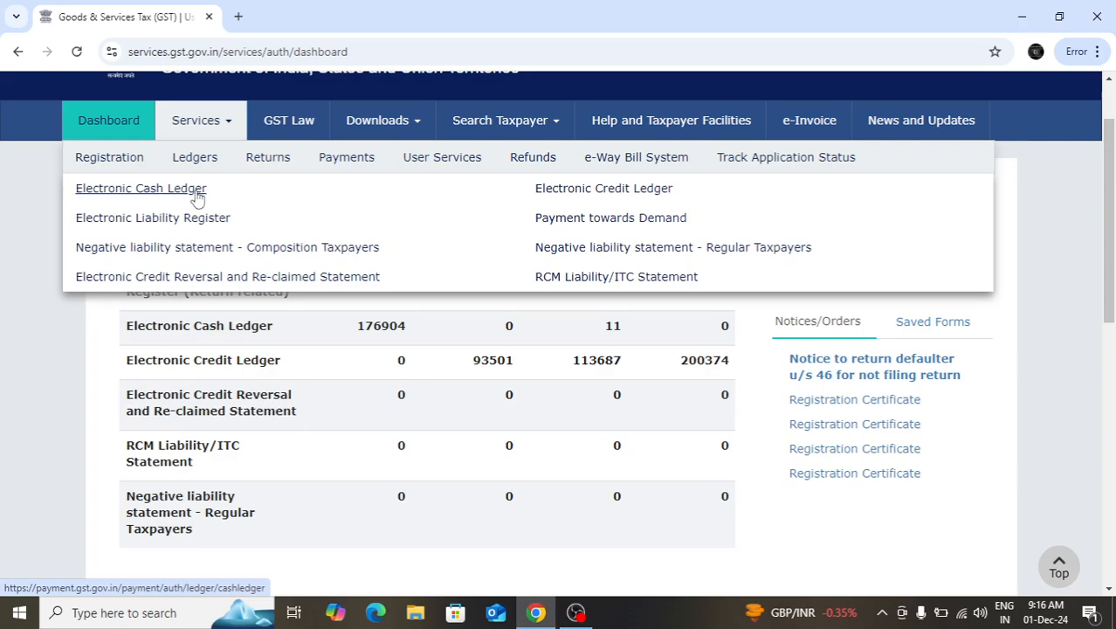
pyautogui.click(197, 194)
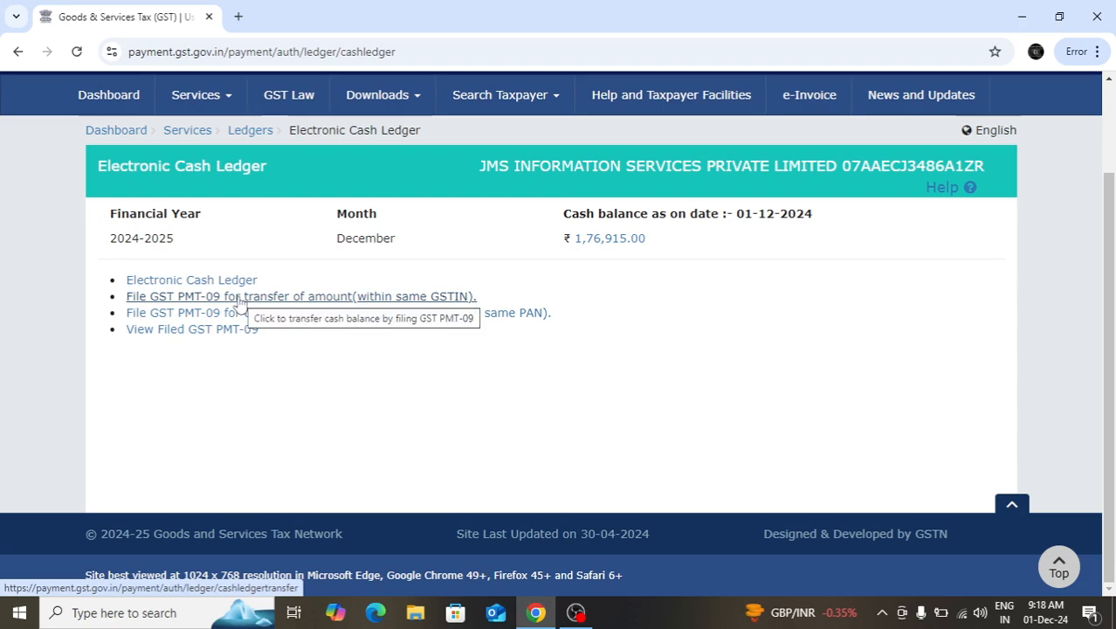
pyautogui.click(348, 302)
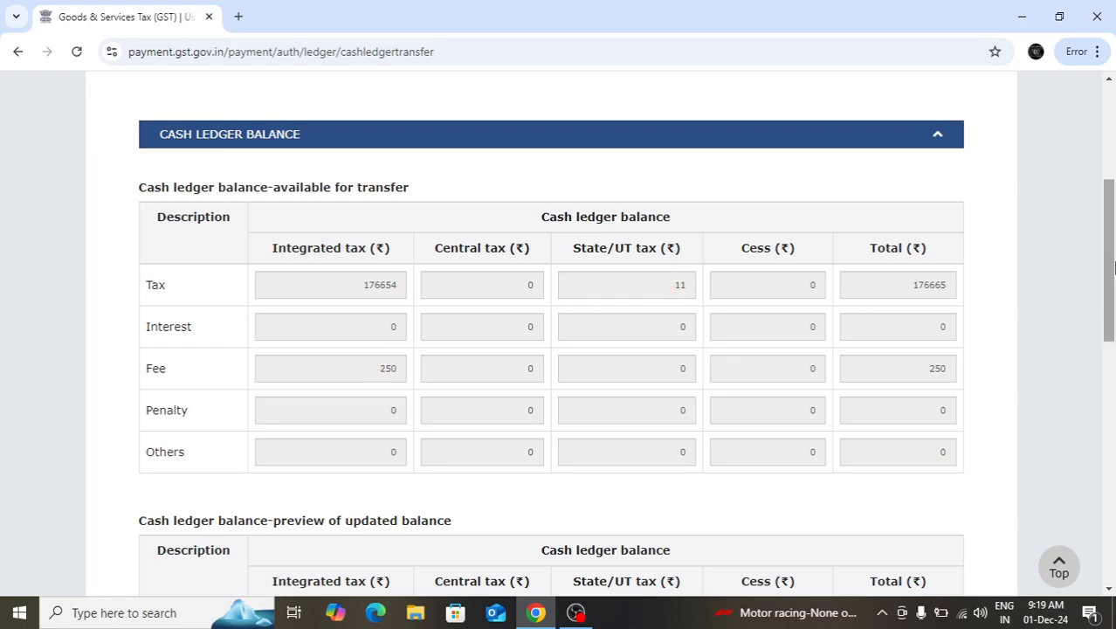
# - In the Add record table, set the transfer source to major head IGST and minor head Tax
pyautogui.moveTo(1113, 266); pyautogui.dragTo(1114, 294)
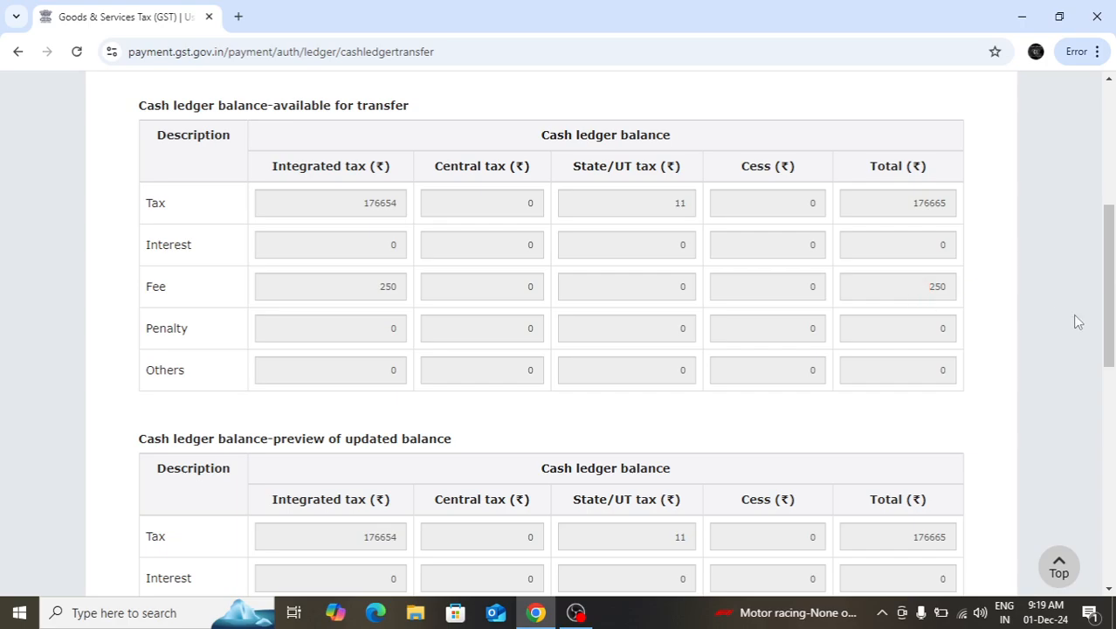
pyautogui.moveTo(1114, 303); pyautogui.dragTo(1113, 485)
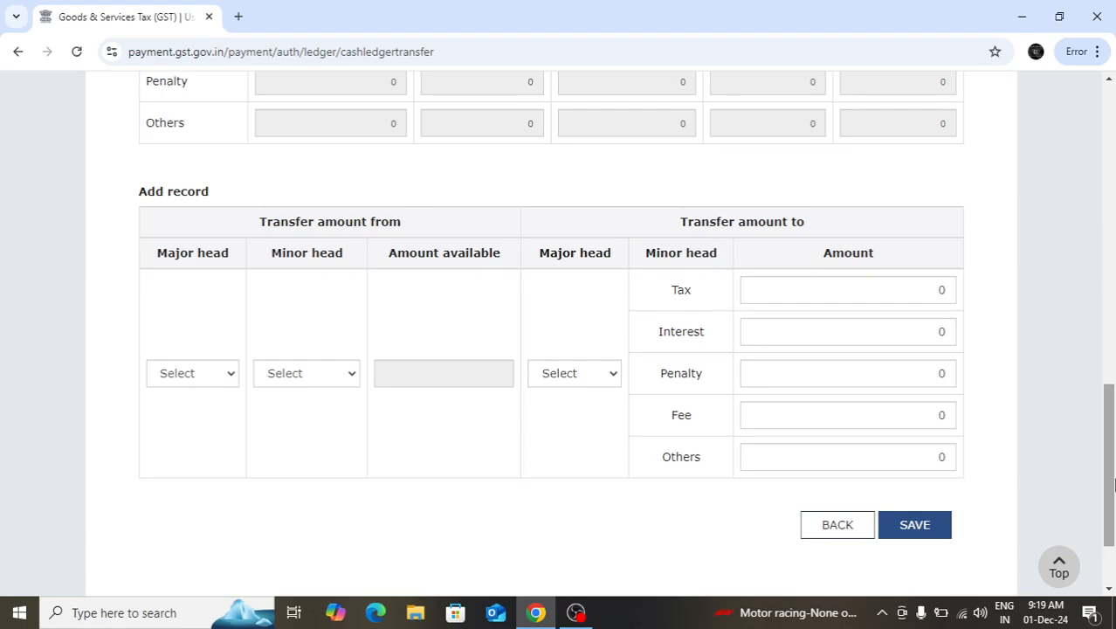
pyautogui.click(229, 376)
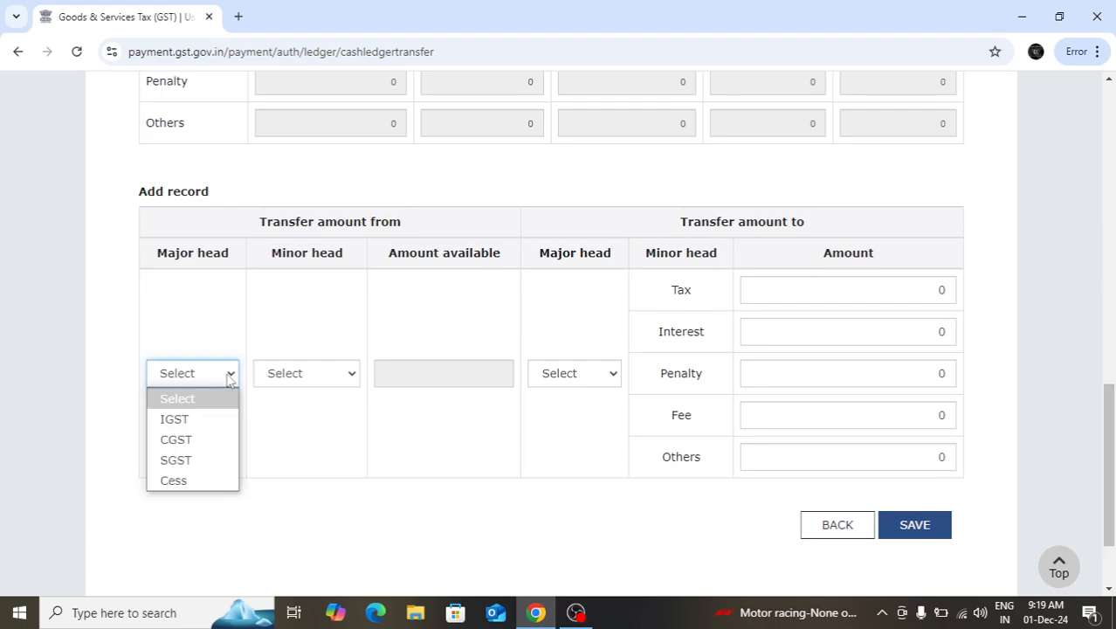
pyautogui.click(184, 419)
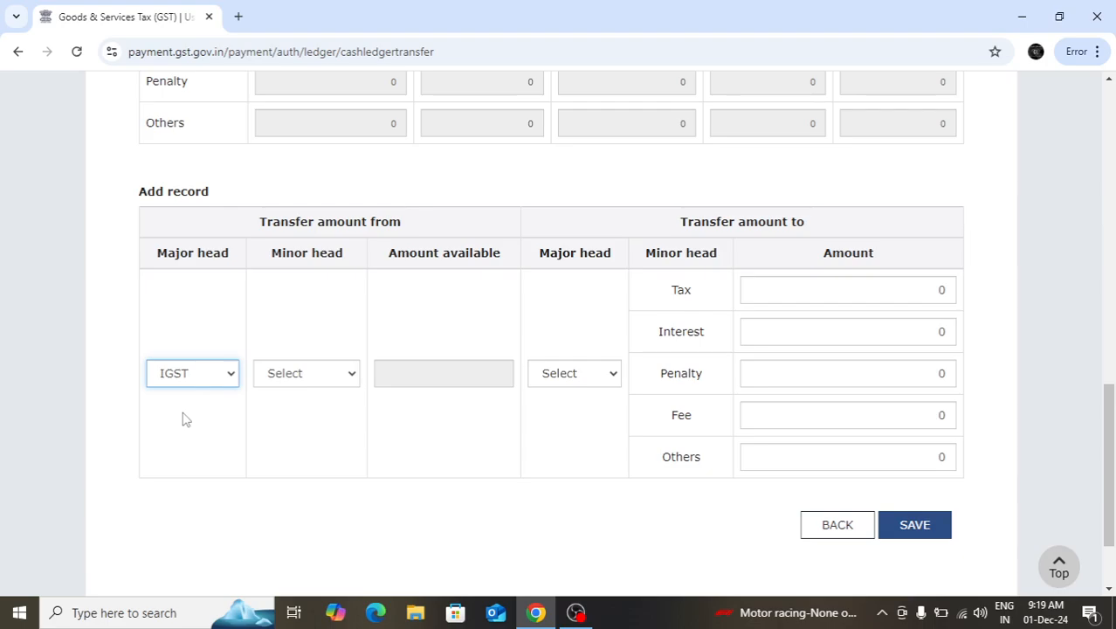
pyautogui.click(281, 379)
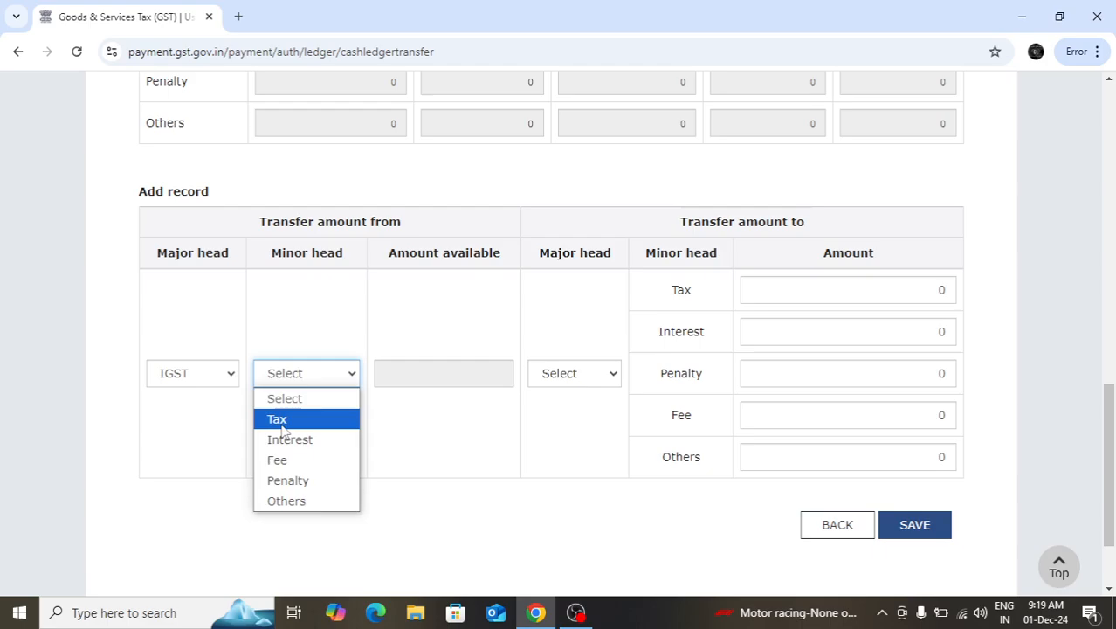
pyautogui.click(279, 420)
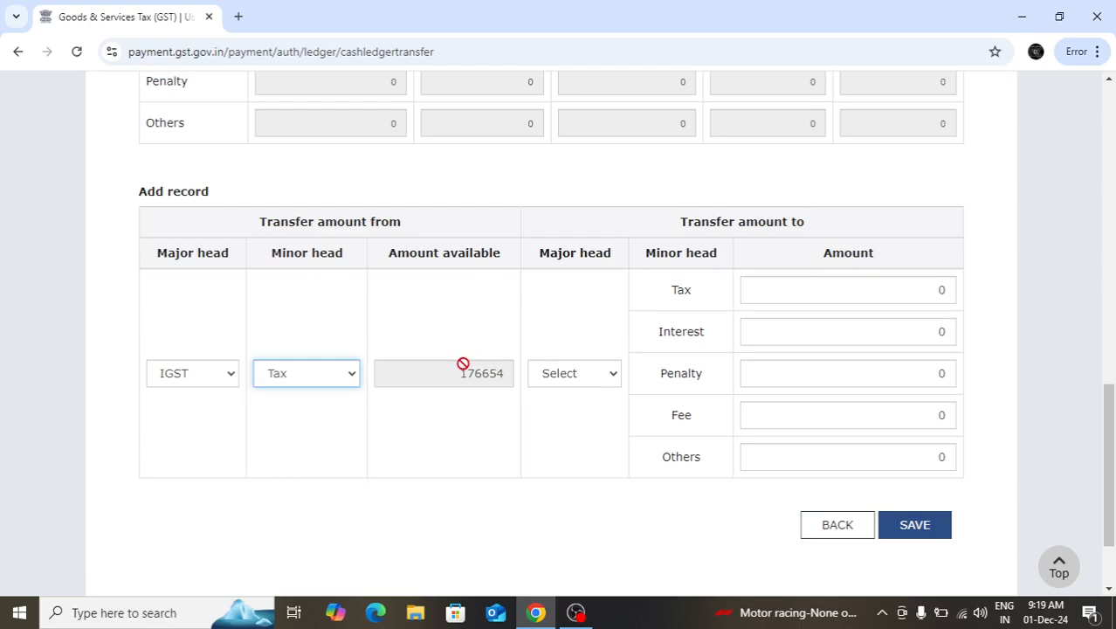
pyautogui.moveTo(1111, 434); pyautogui.dragTo(1111, 339)
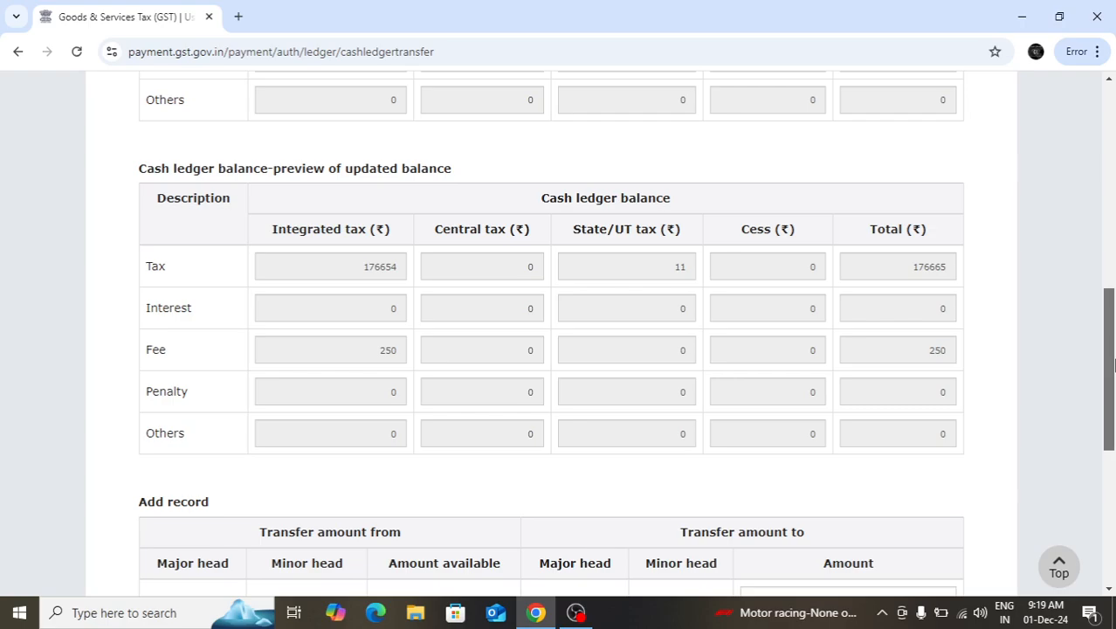
pyautogui.moveTo(1111, 365); pyautogui.dragTo(1111, 447)
pyautogui.click(336, 420)
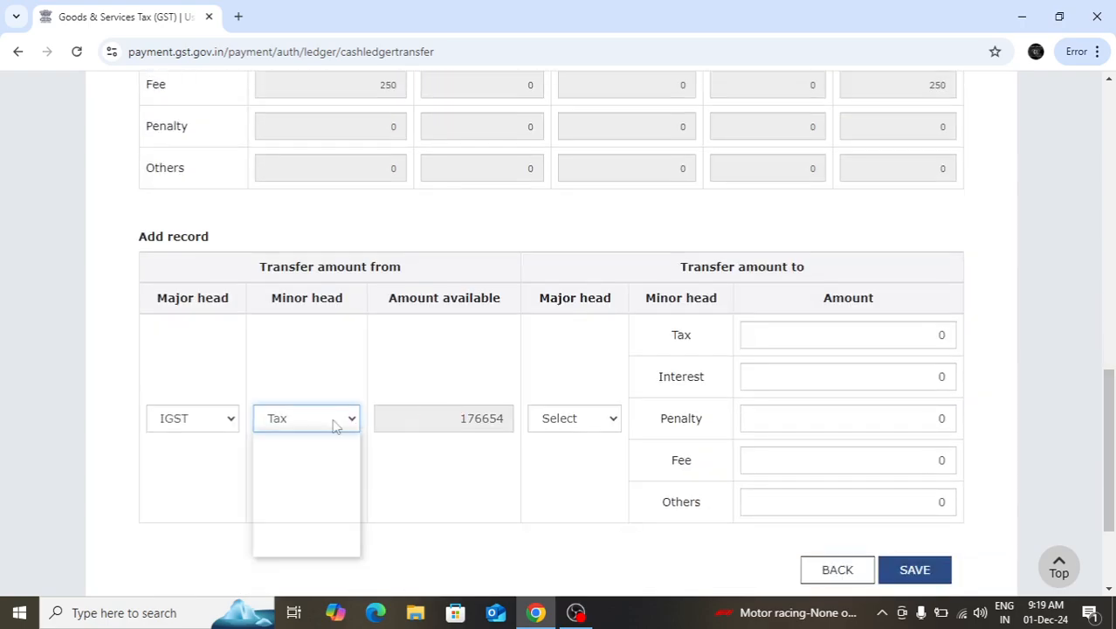
pyautogui.click(313, 484)
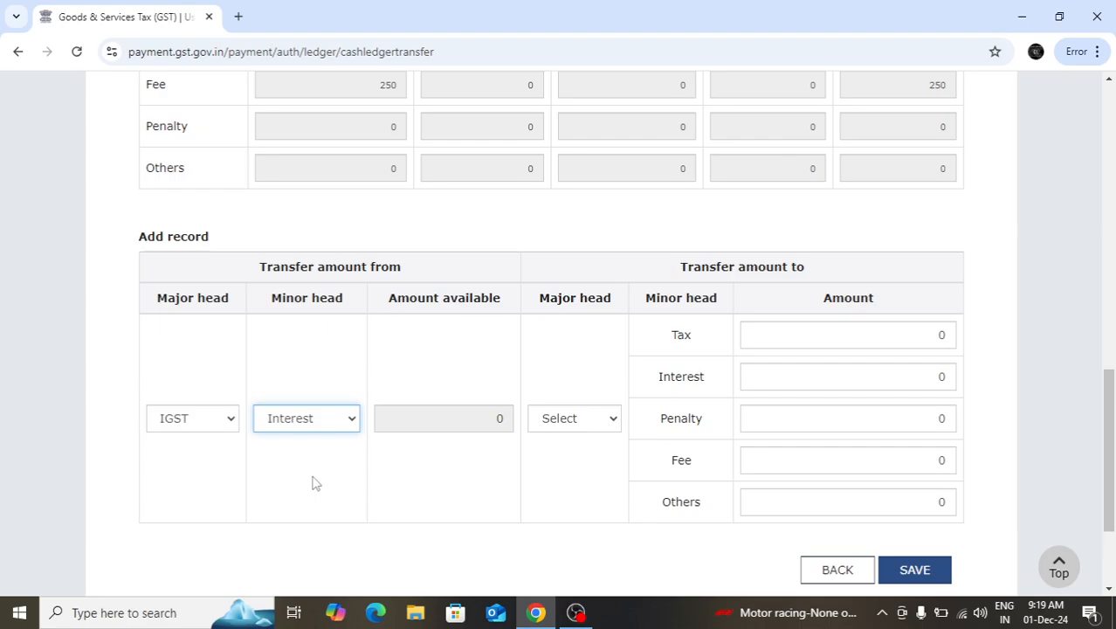
pyautogui.click(349, 420)
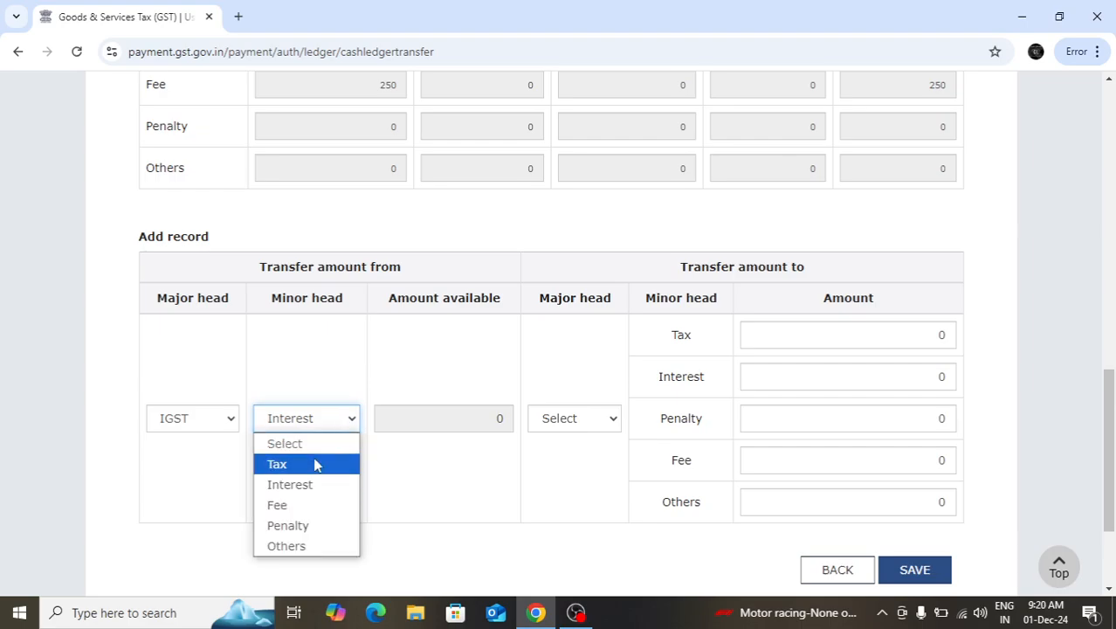
pyautogui.click(315, 464)
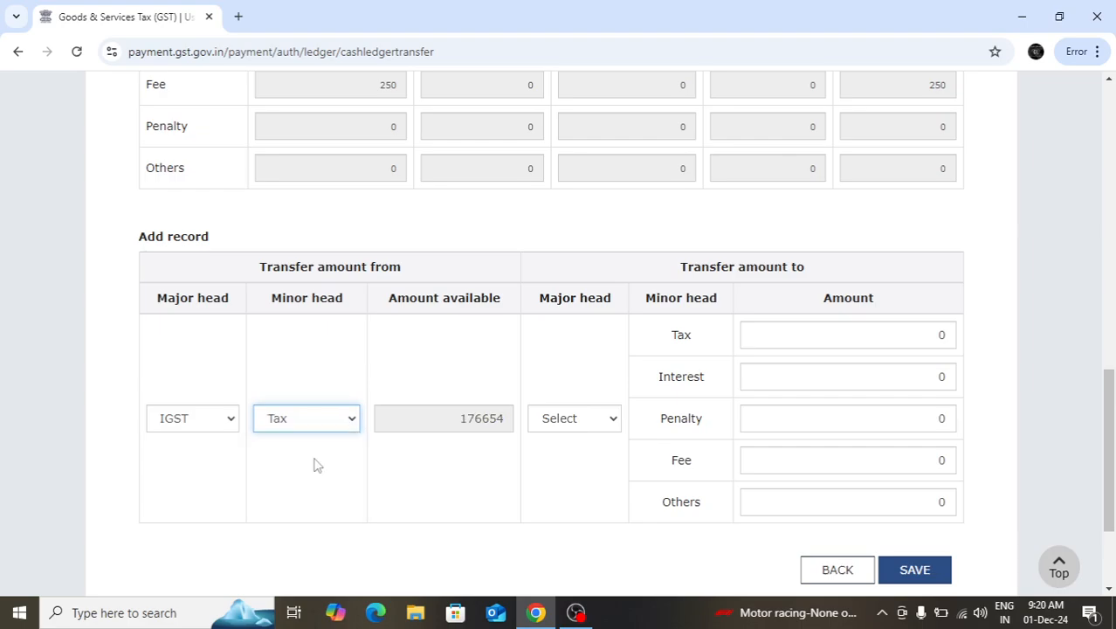
# - Set the destination major head to CGST and enter 5000 as the amount transferred to Tax
pyautogui.click(614, 423)
pyautogui.click(590, 483)
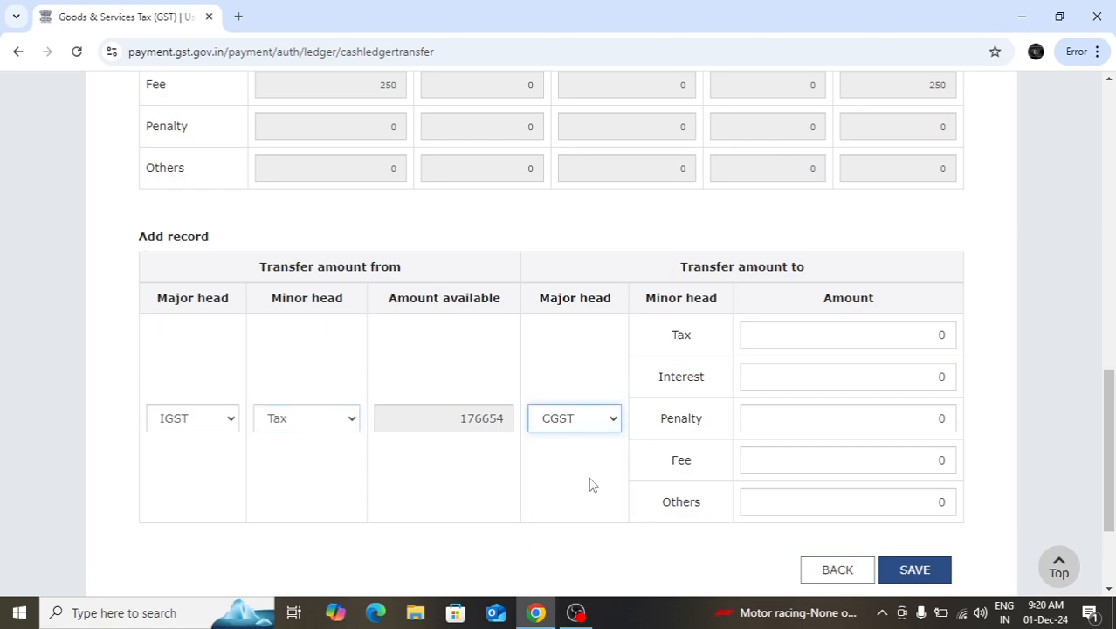
pyautogui.click(917, 338)
pyautogui.write('50')
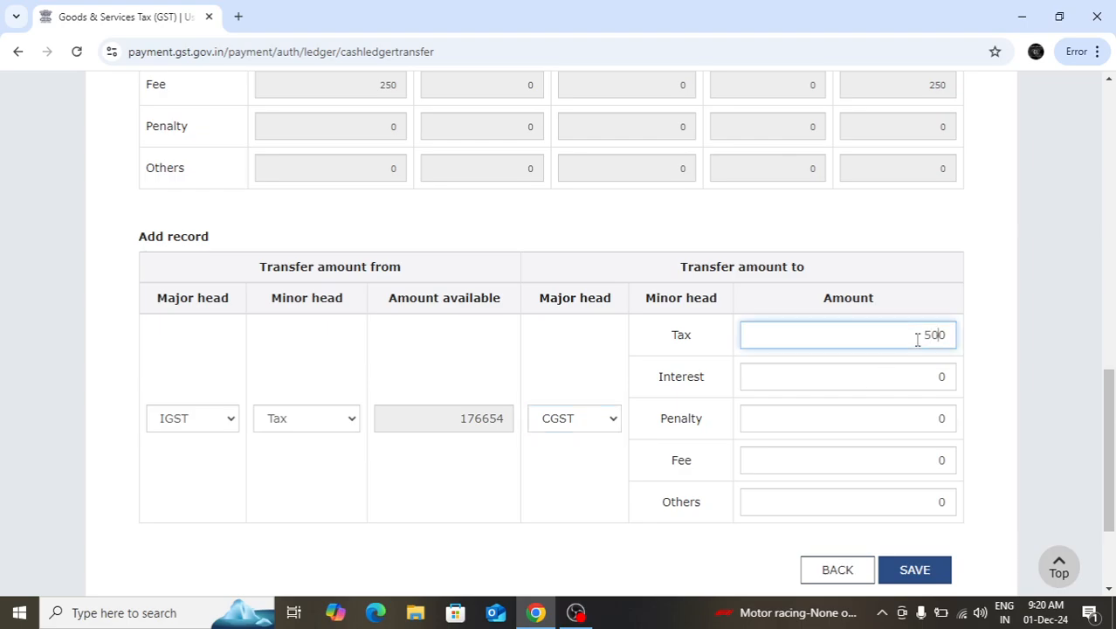
pyautogui.write('0')
# - Enter transfer amounts of 500 for Interest and 100 for Fee under the CGST destination
pyautogui.click(839, 409)
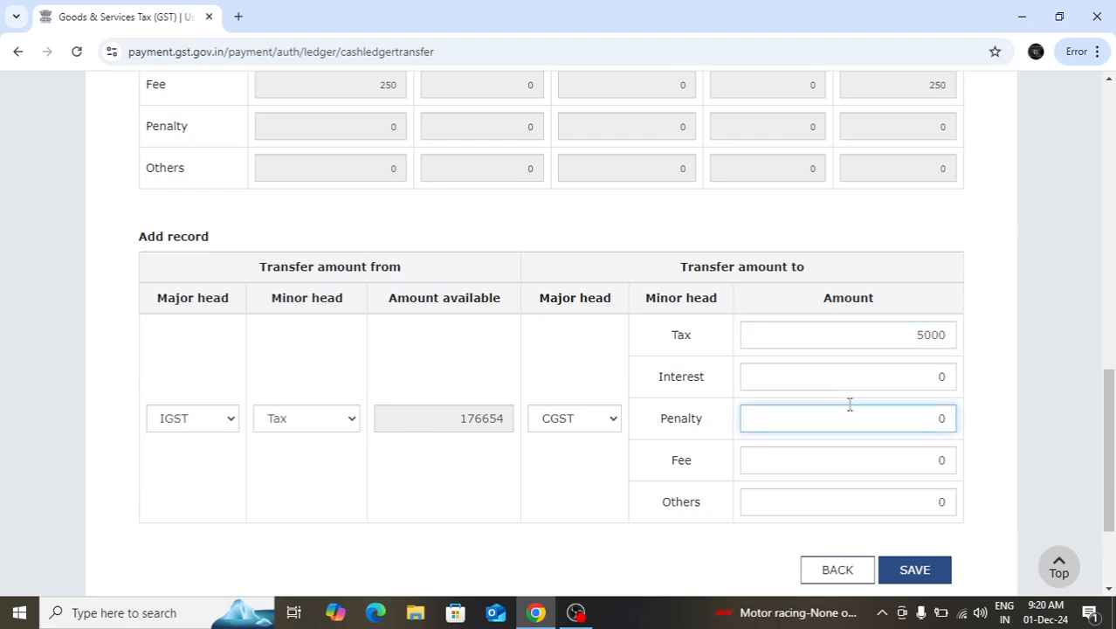
pyautogui.click(899, 383)
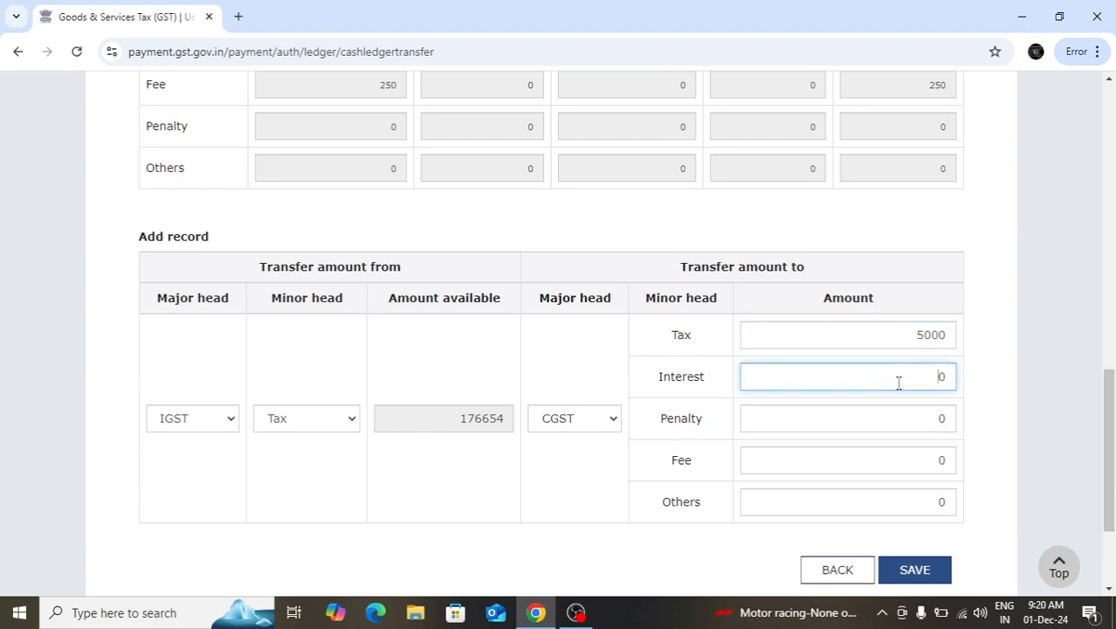
pyautogui.write('500')
pyautogui.click(725, 477)
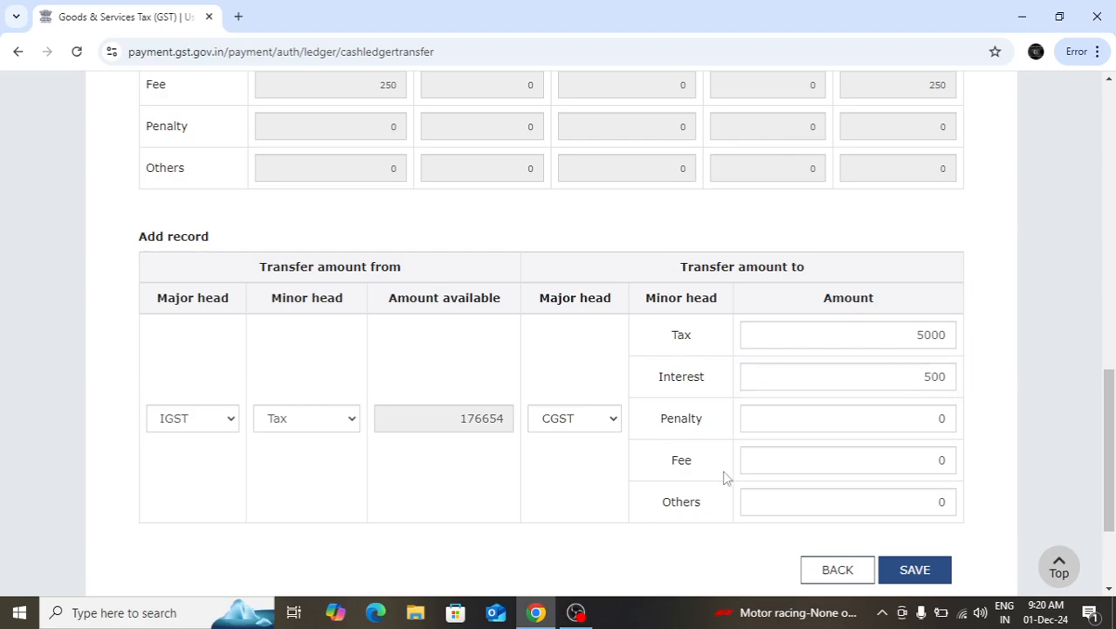
pyautogui.click(857, 429)
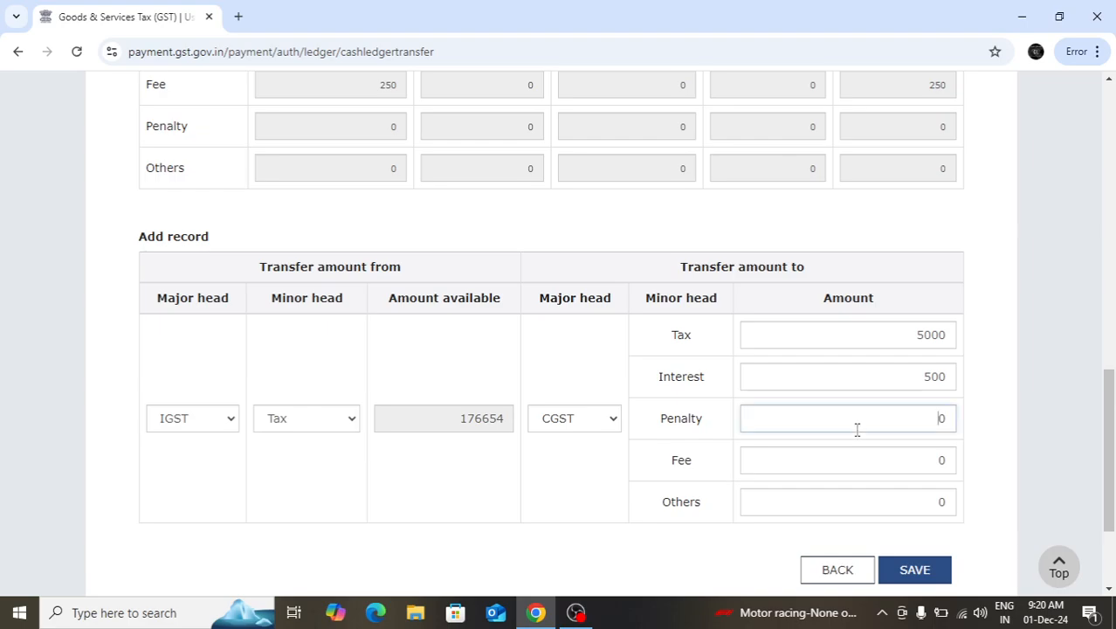
pyautogui.click(873, 457)
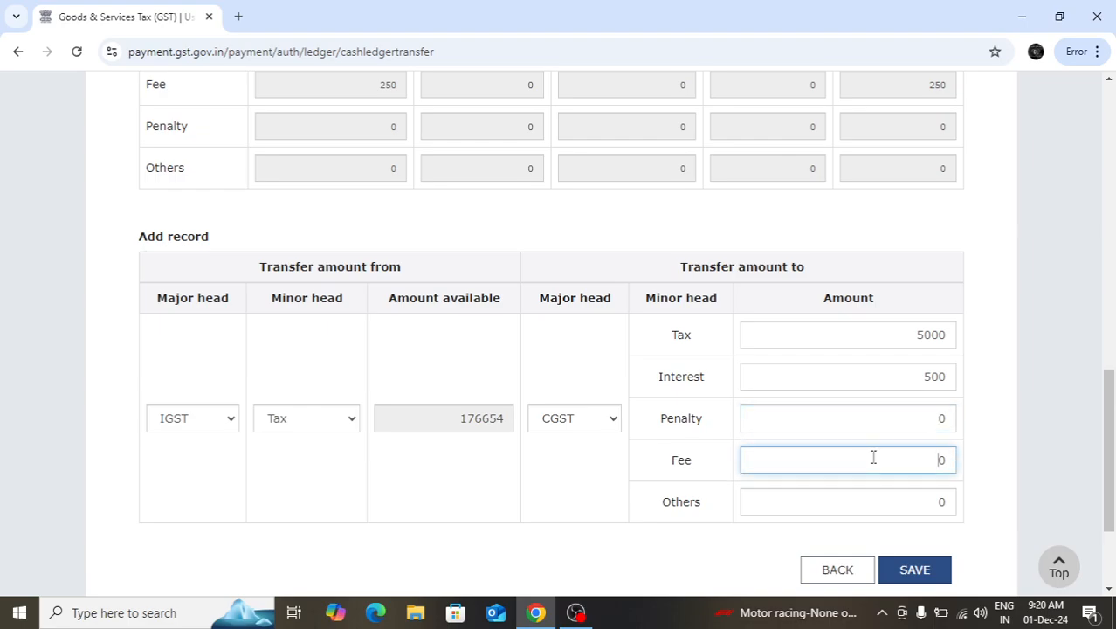
pyautogui.write('100')
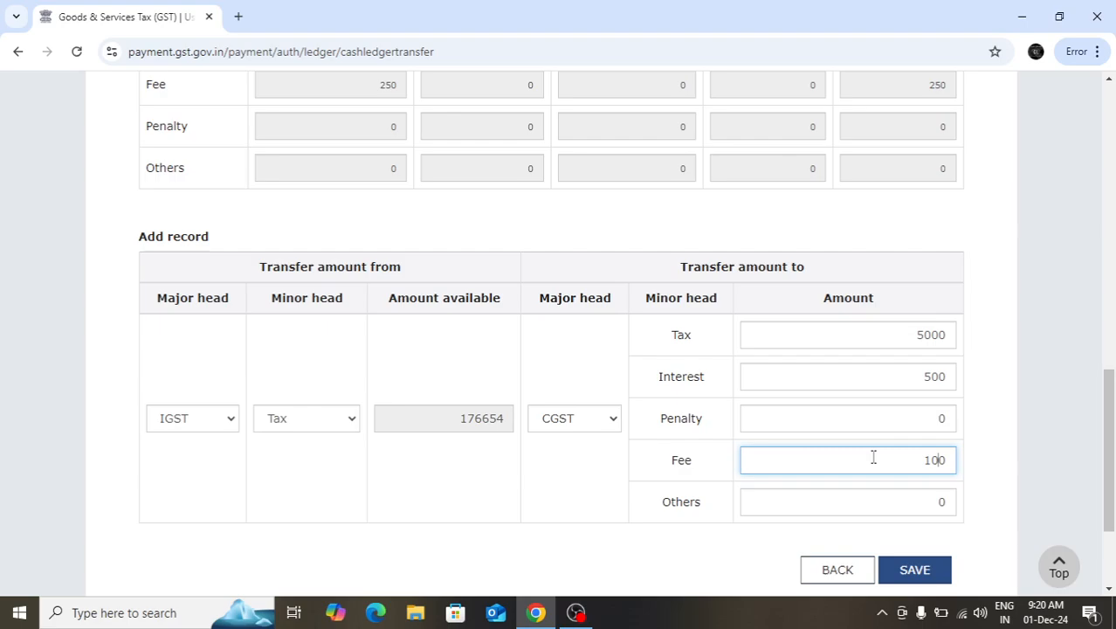
pyautogui.click(658, 484)
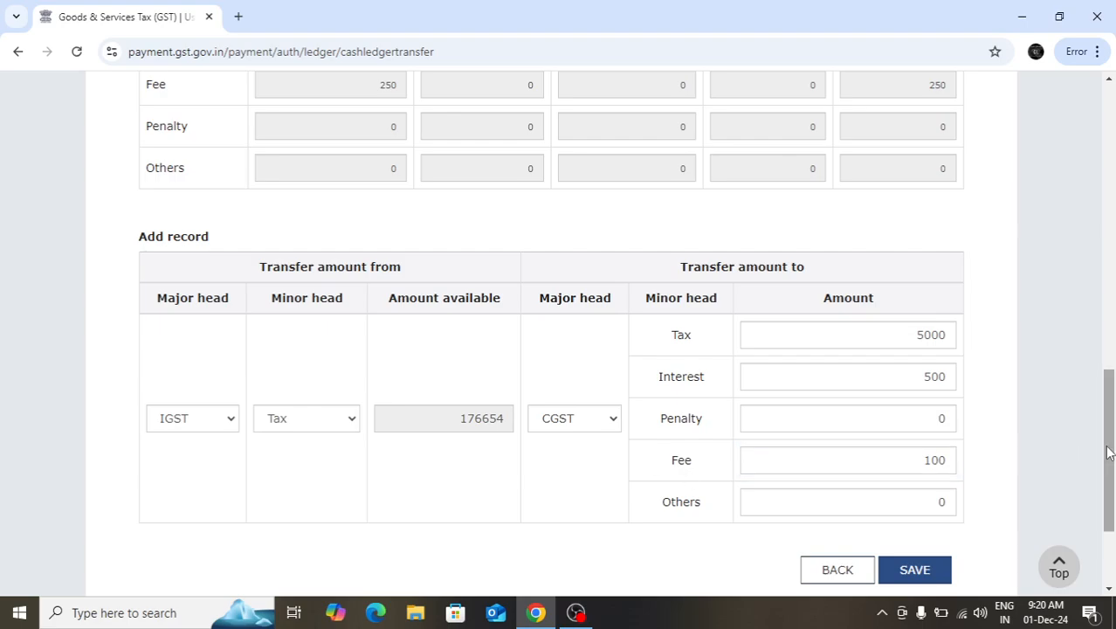
# - Save the IGST-to-CGST transfer record and confirm the intended transfer
pyautogui.moveTo(1108, 453); pyautogui.dragTo(1108, 473)
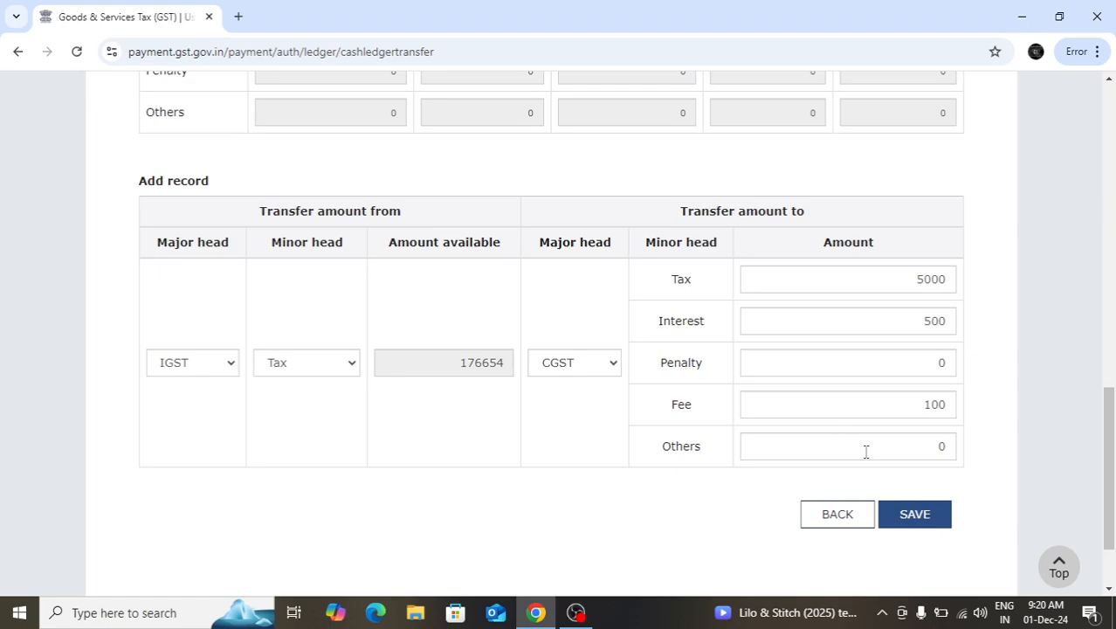
pyautogui.click(912, 515)
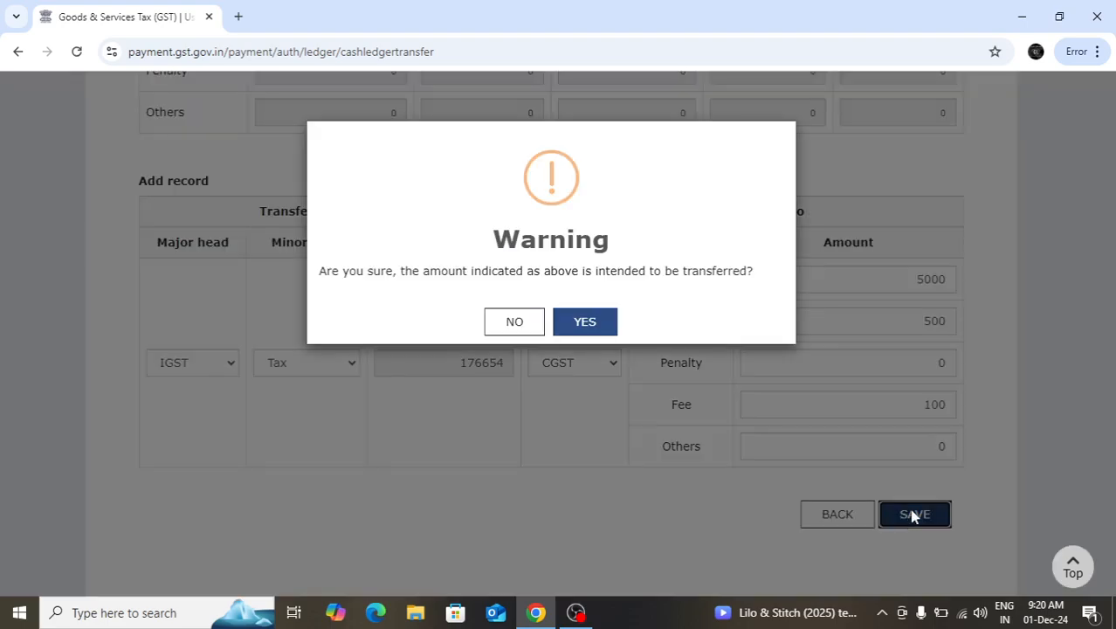
pyautogui.click(606, 330)
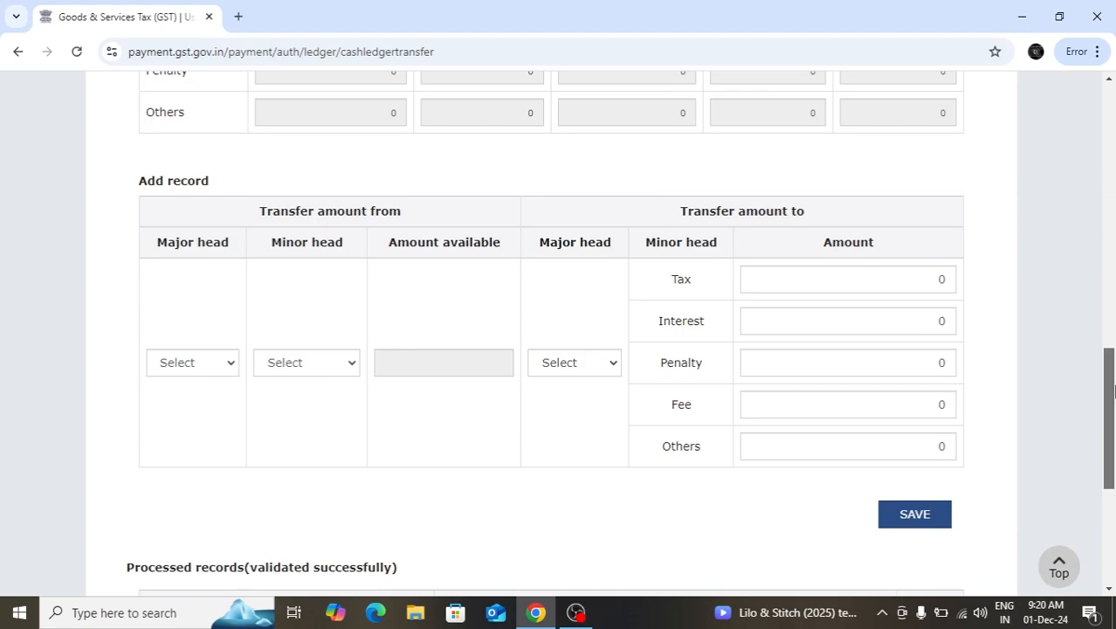
# - Begin a second transfer record with IGST as the source major head and Tax as the minor head
pyautogui.moveTo(1114, 389)
pyautogui.mouseDown()
pyautogui.moveTo(1114, 443)
pyautogui.moveTo(1115, 400)
pyautogui.mouseUp()
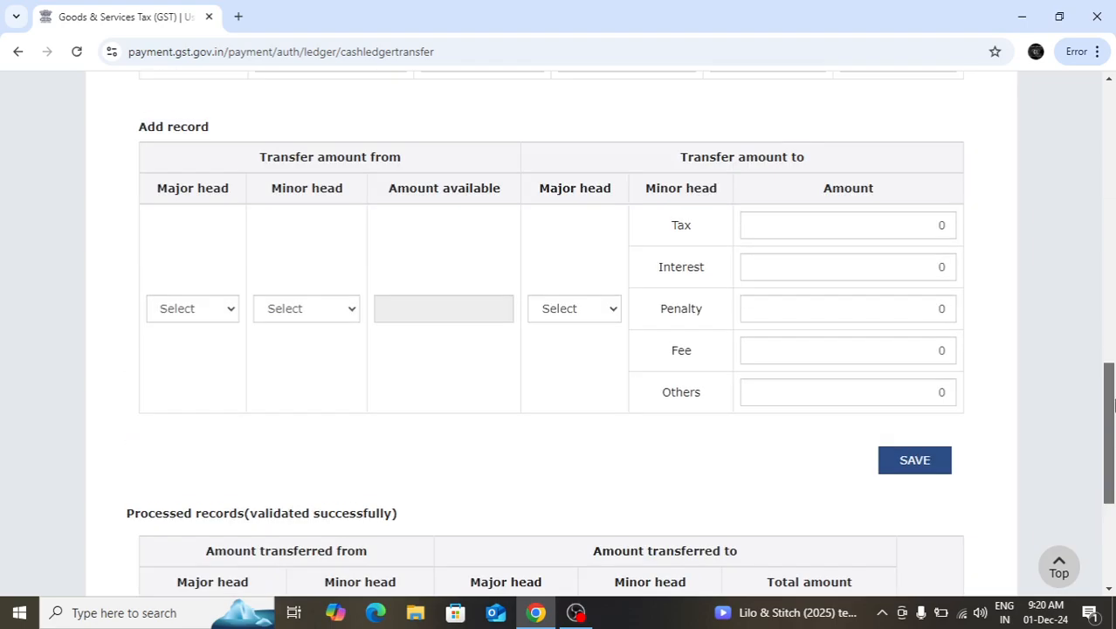
pyautogui.click(199, 314)
pyautogui.click(181, 361)
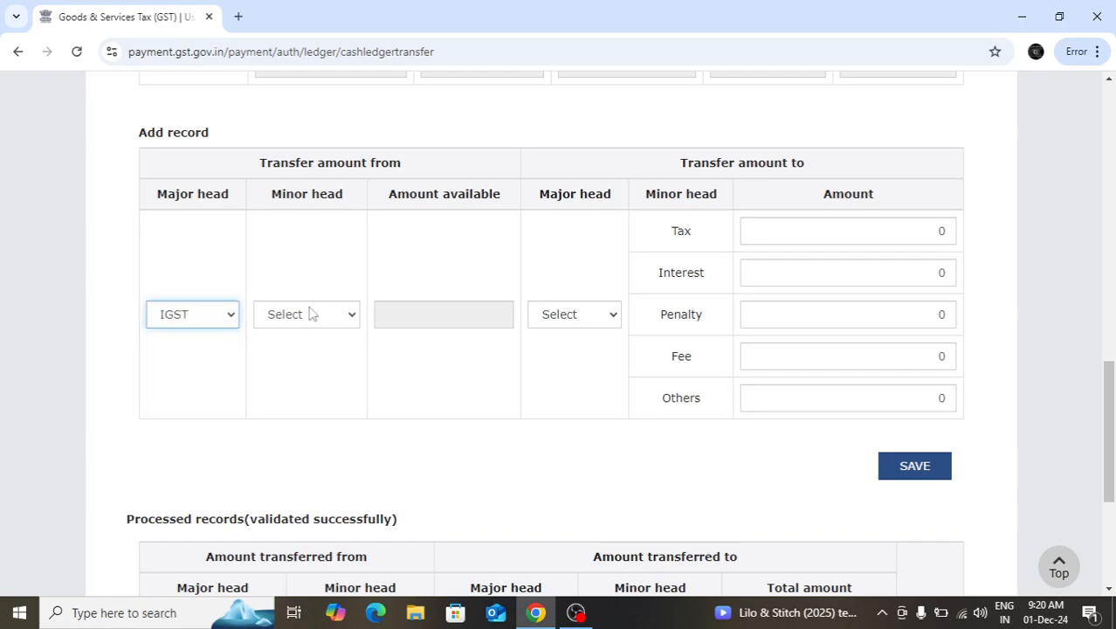
pyautogui.click(313, 311)
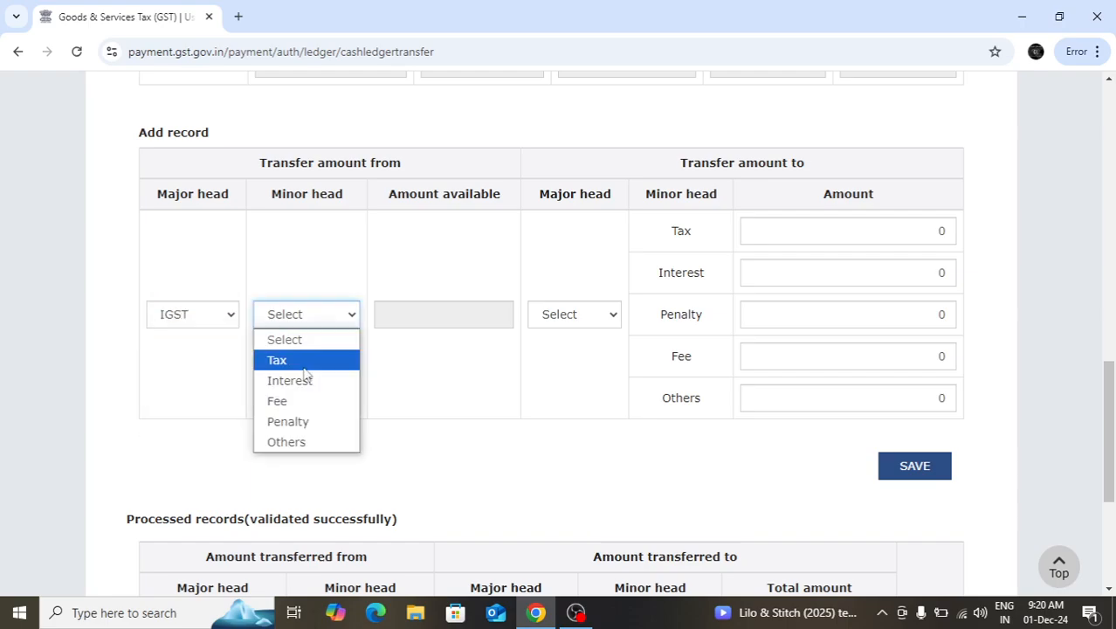
pyautogui.click(304, 370)
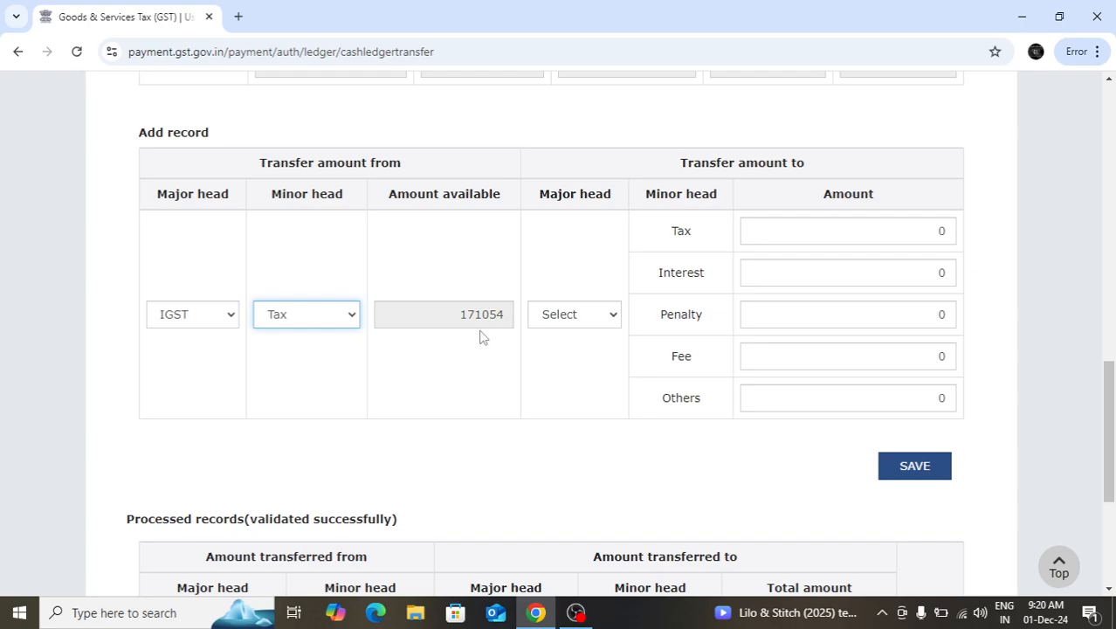
# - Set the second record's destination major head to SGST and enter 5000 as the amount transferred to Tax
pyautogui.scroll(-2, 822, 428)
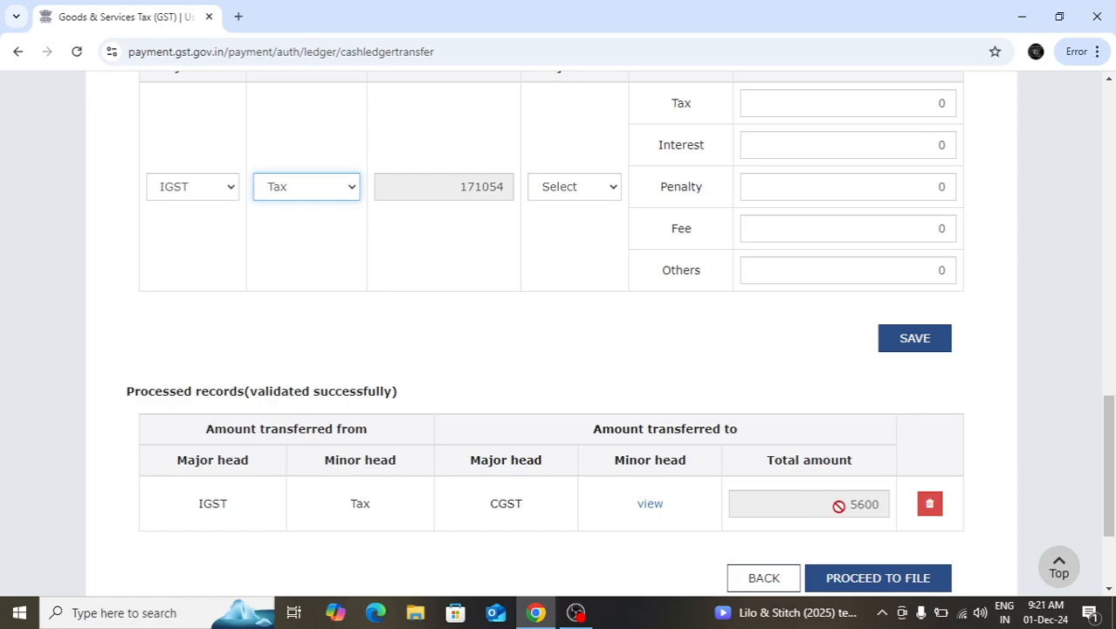
pyautogui.click(579, 208)
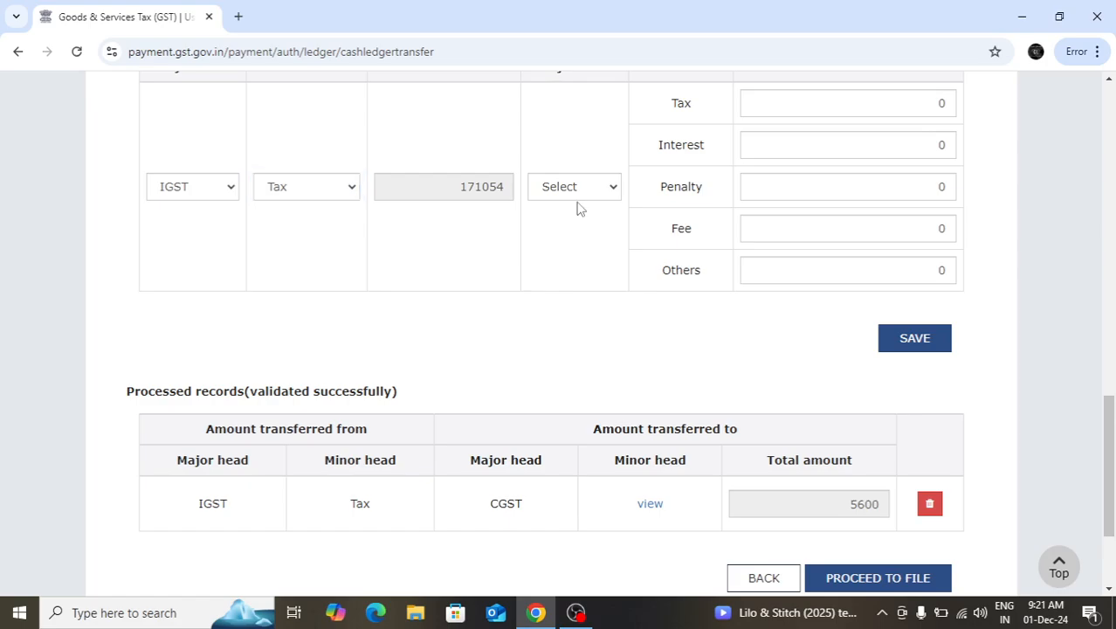
pyautogui.click(577, 189)
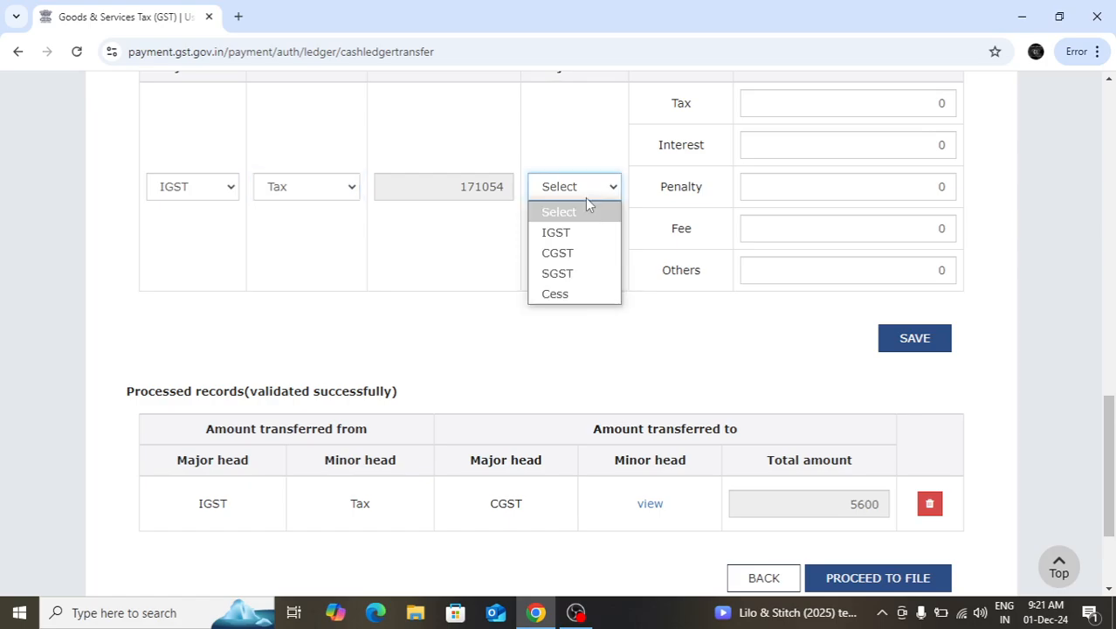
pyautogui.click(573, 274)
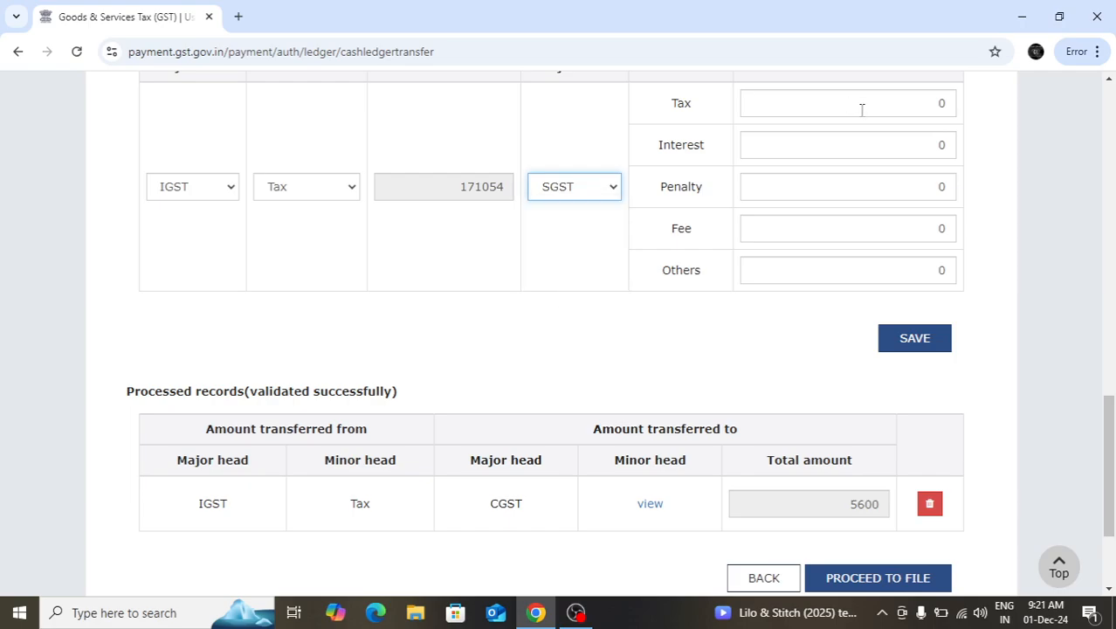
pyautogui.click(861, 109)
pyautogui.write('50050')
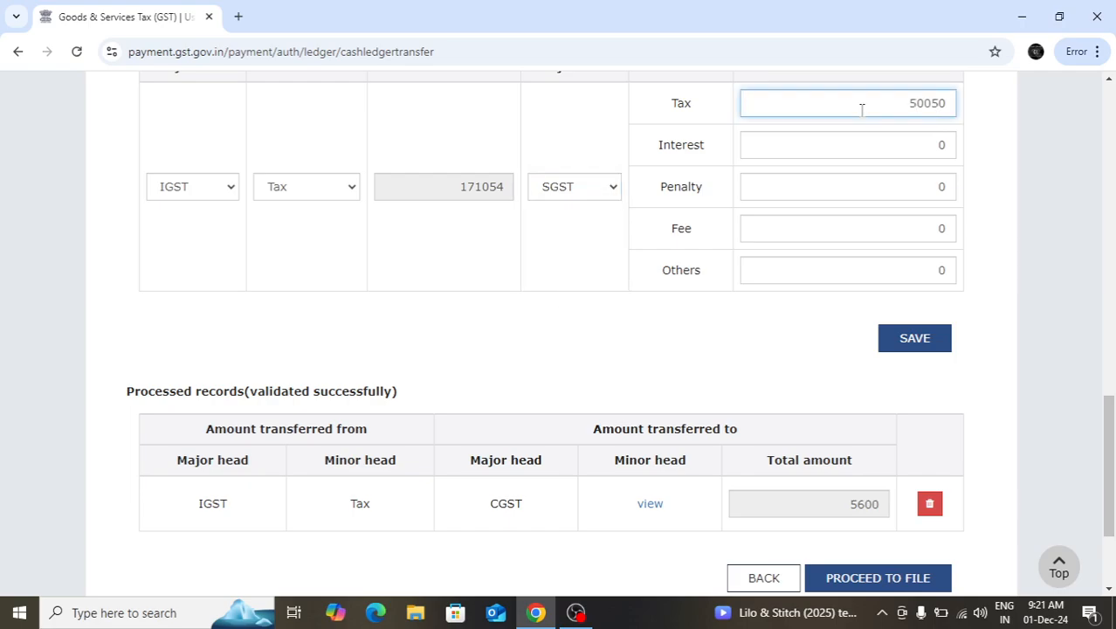
pyautogui.press('BackSpace')
# - Enter transfer amounts of 500 for Interest and 100 for Fee under the SGST destination
pyautogui.click(910, 150)
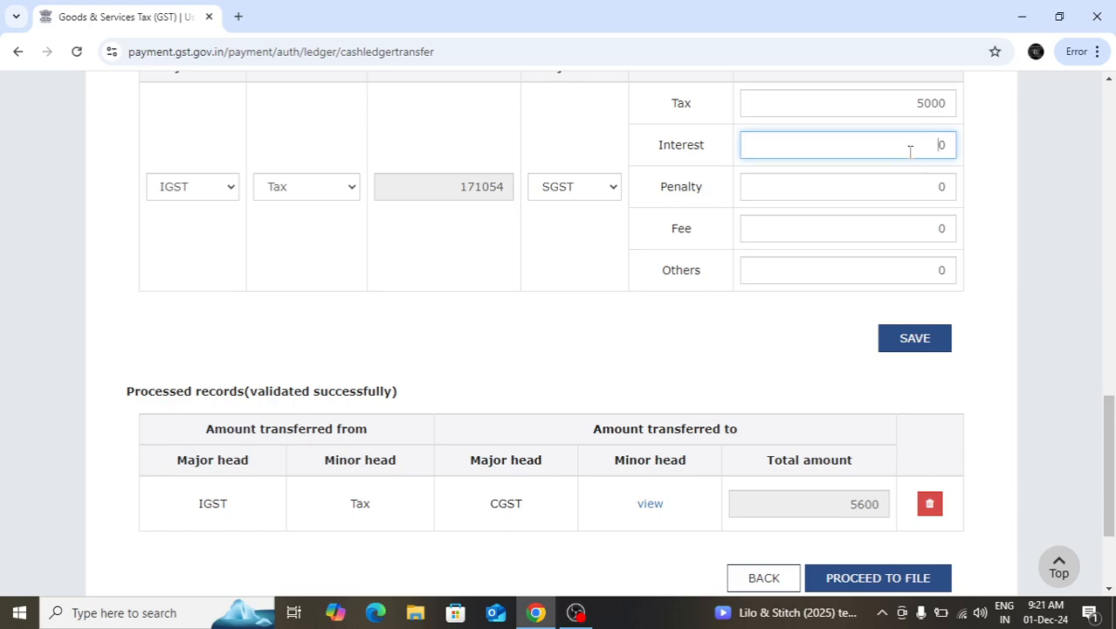
pyautogui.write('500')
pyautogui.click(928, 228)
pyautogui.write('50')
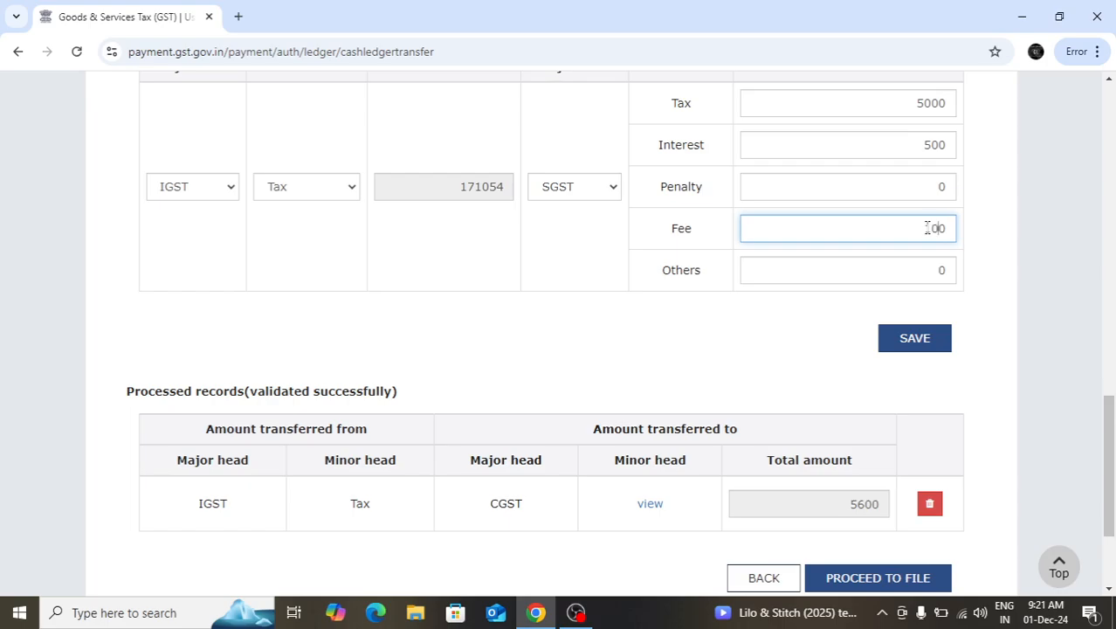
pyautogui.click(847, 270)
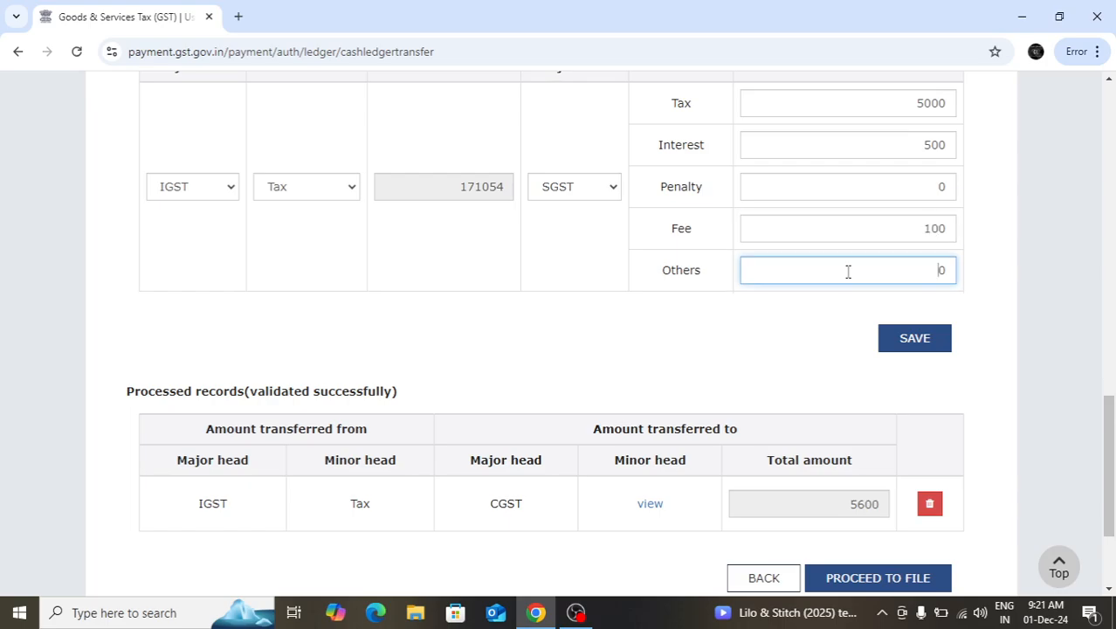
# - Save and confirm the IGST-to-SGST transfer record, and proceed to file both processed records
pyautogui.click(915, 341)
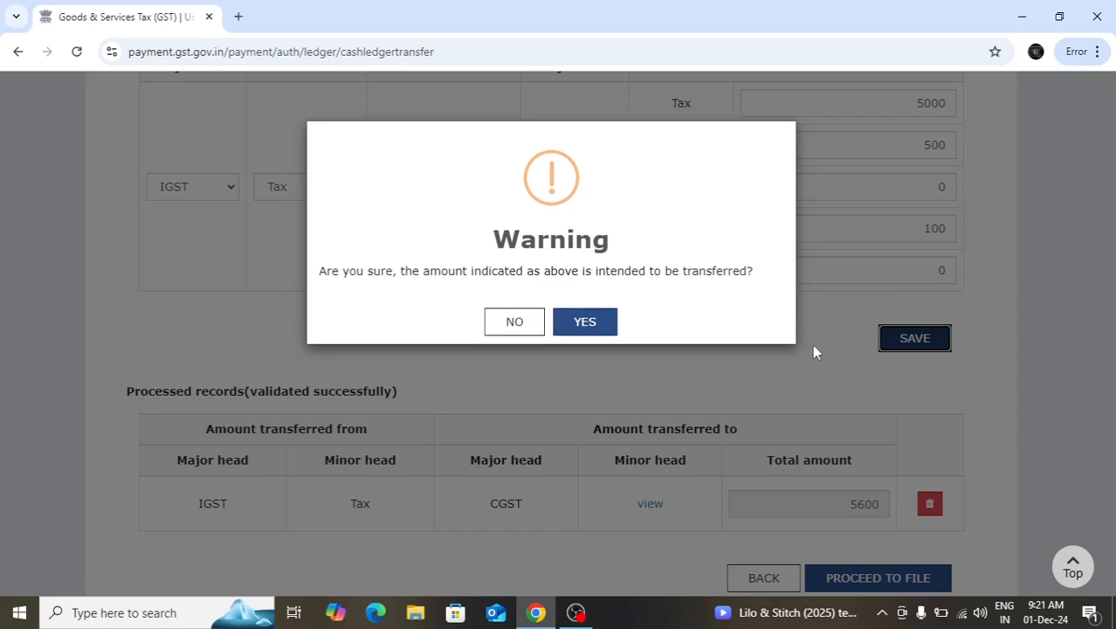
pyautogui.click(583, 322)
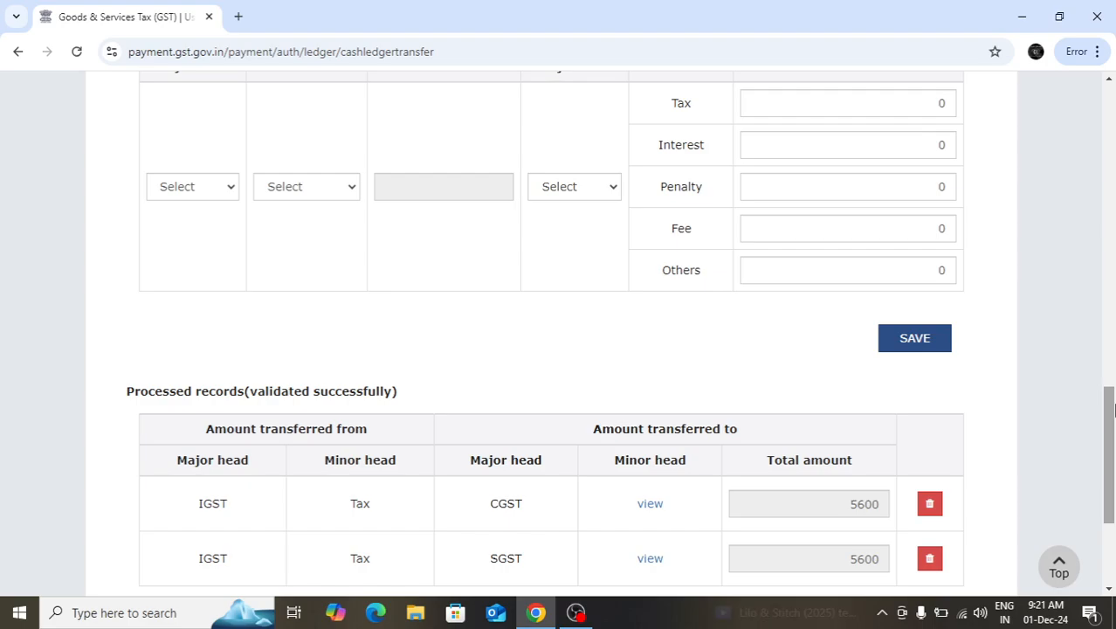
pyautogui.moveTo(1111, 410); pyautogui.dragTo(1111, 454)
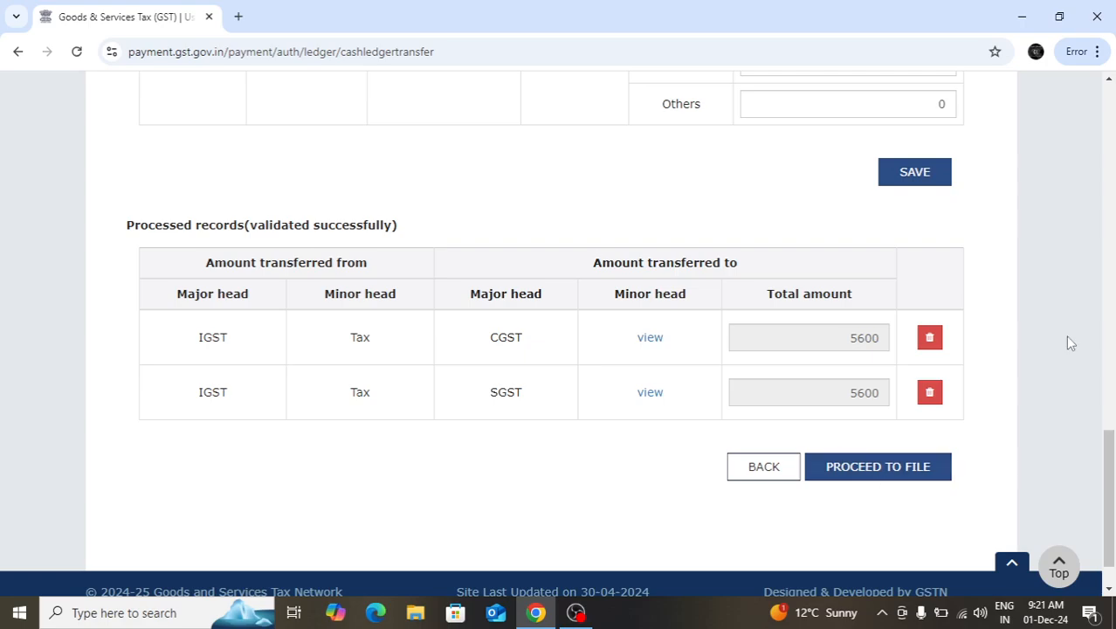
pyautogui.click(918, 479)
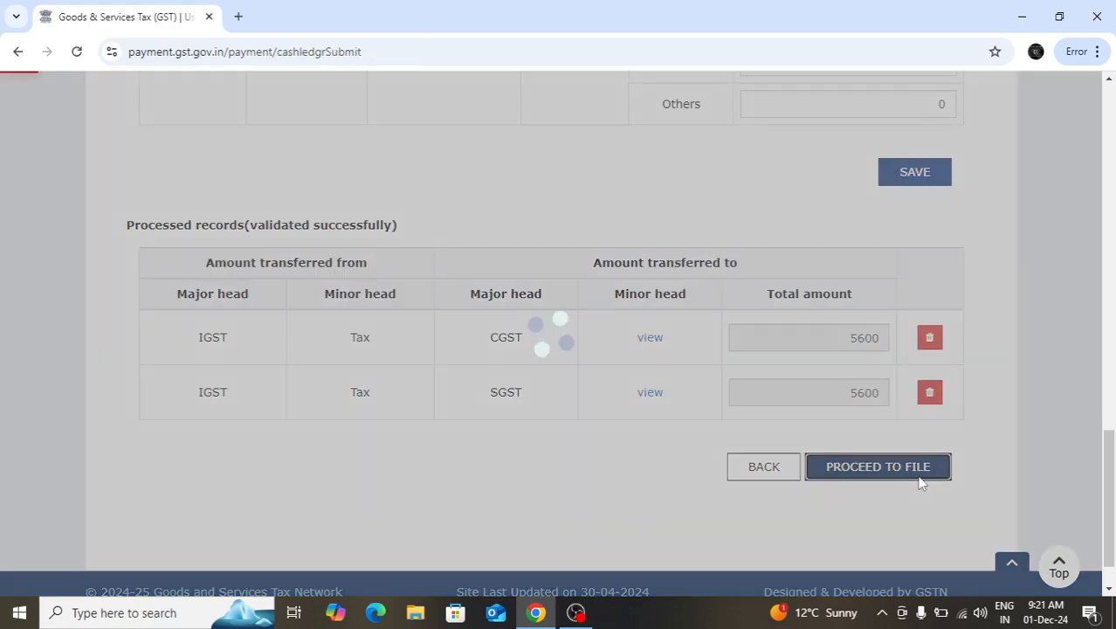
# - Review the updated cash ledger preview and transfer details, and accept the verification declaration
pyautogui.scroll(-3, 1112, 385)
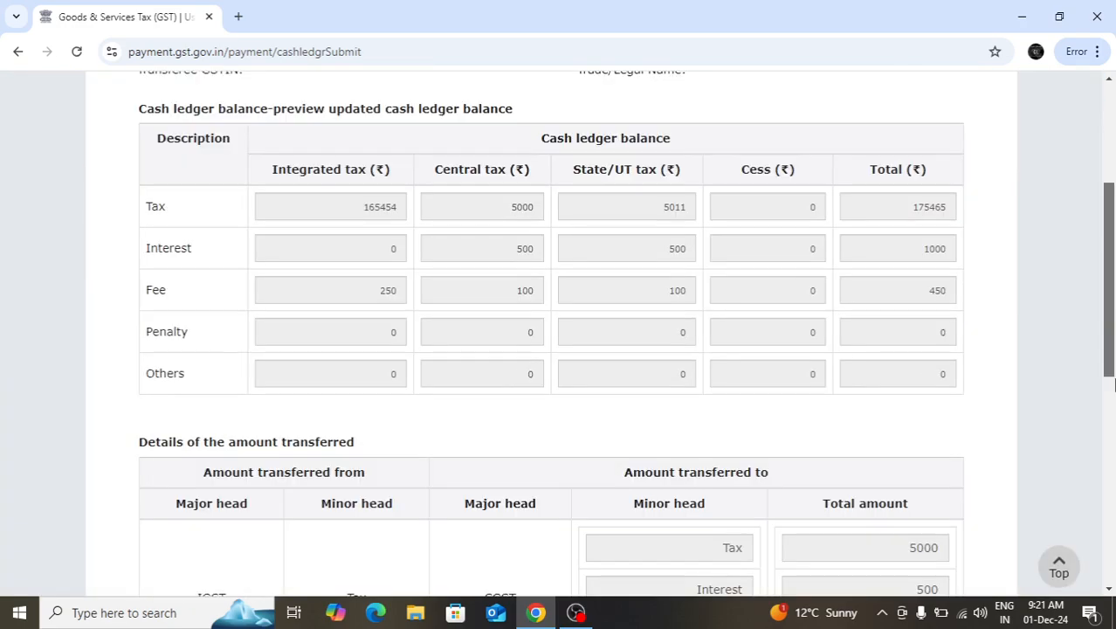
pyautogui.moveTo(1112, 384); pyautogui.dragTo(1113, 522)
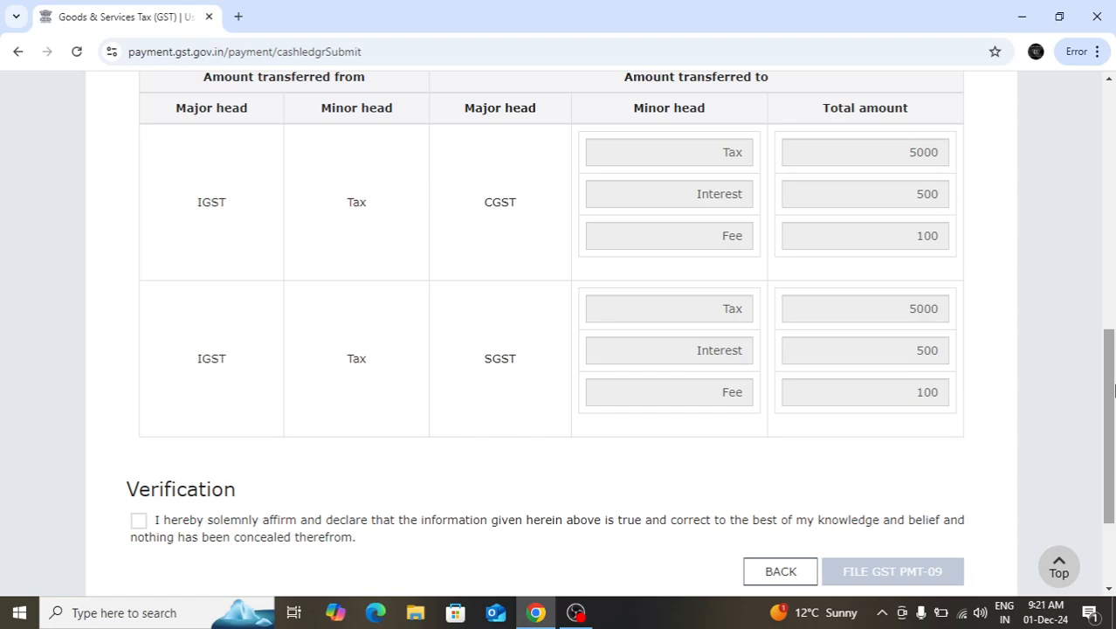
pyautogui.moveTo(1113, 381); pyautogui.dragTo(1113, 370)
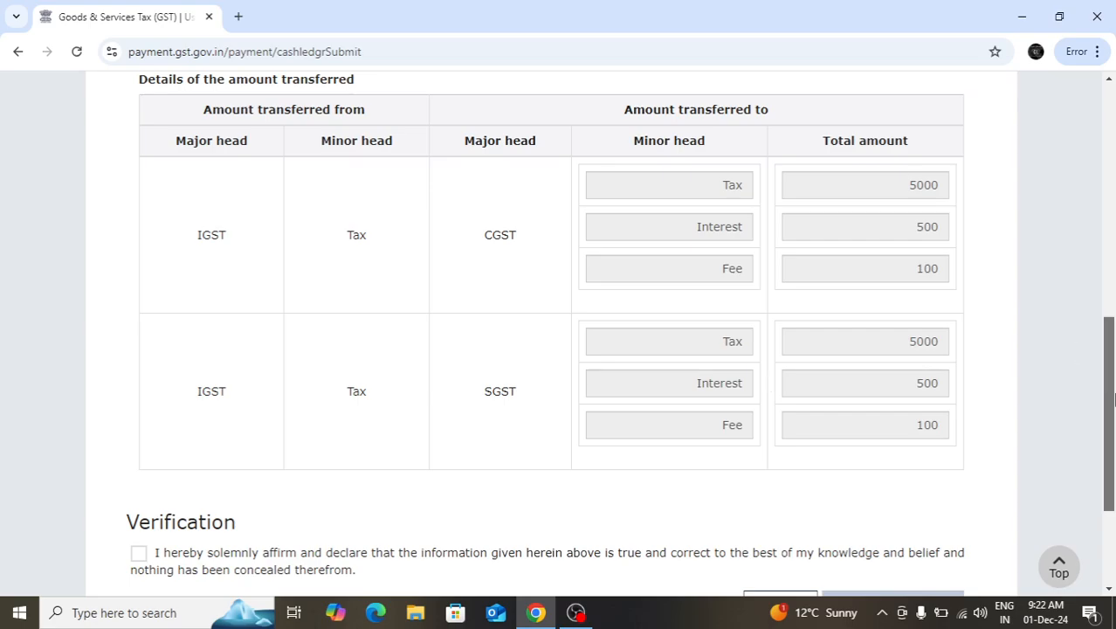
pyautogui.moveTo(1113, 399); pyautogui.dragTo(1114, 448)
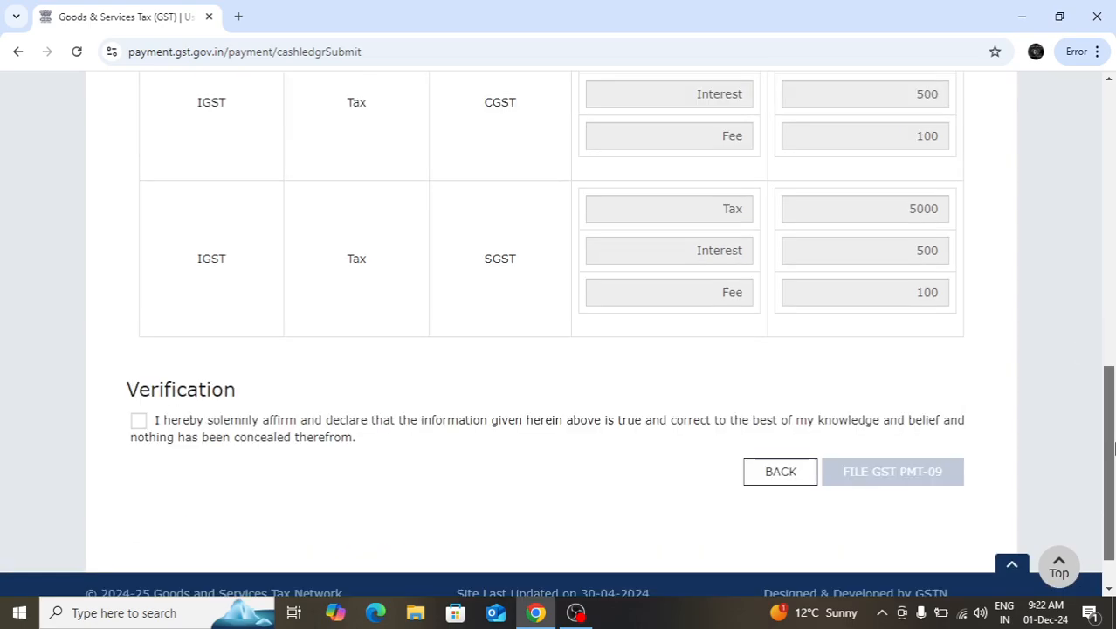
pyautogui.click(158, 427)
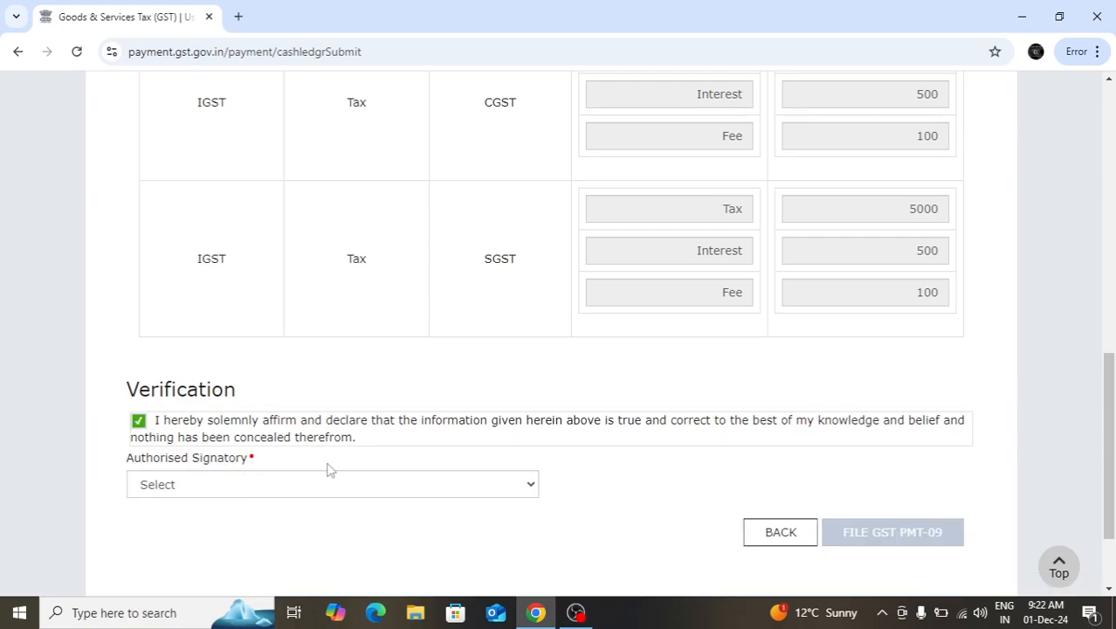